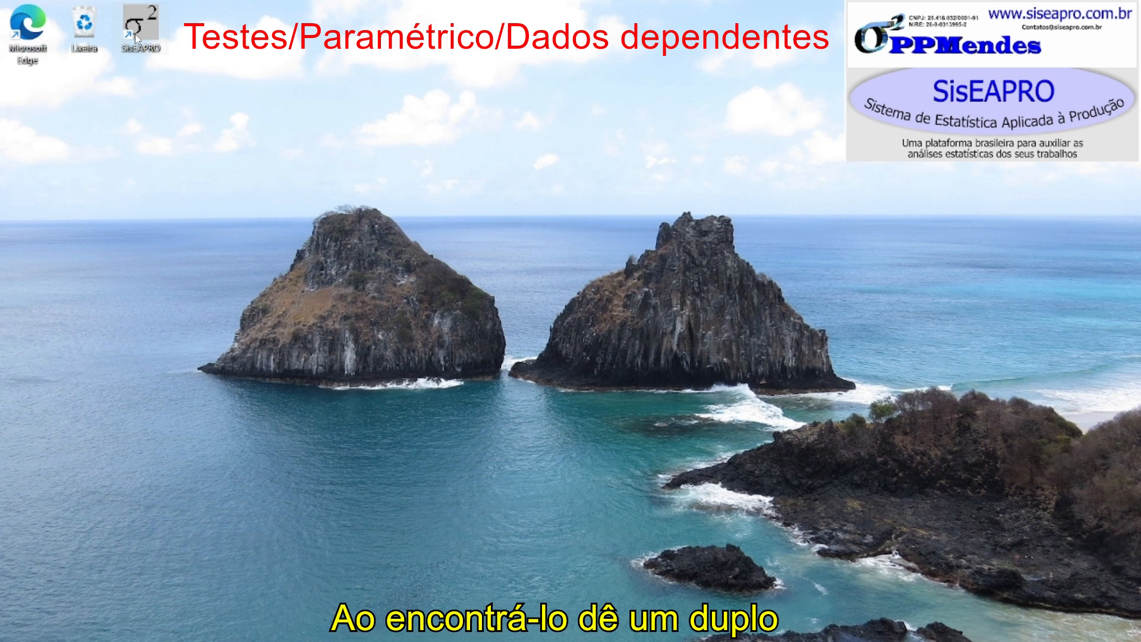
Launch SisEAPRO and open the parametric test for dependent data.
{"action": "double_click", "coordinate": [135, 33]}
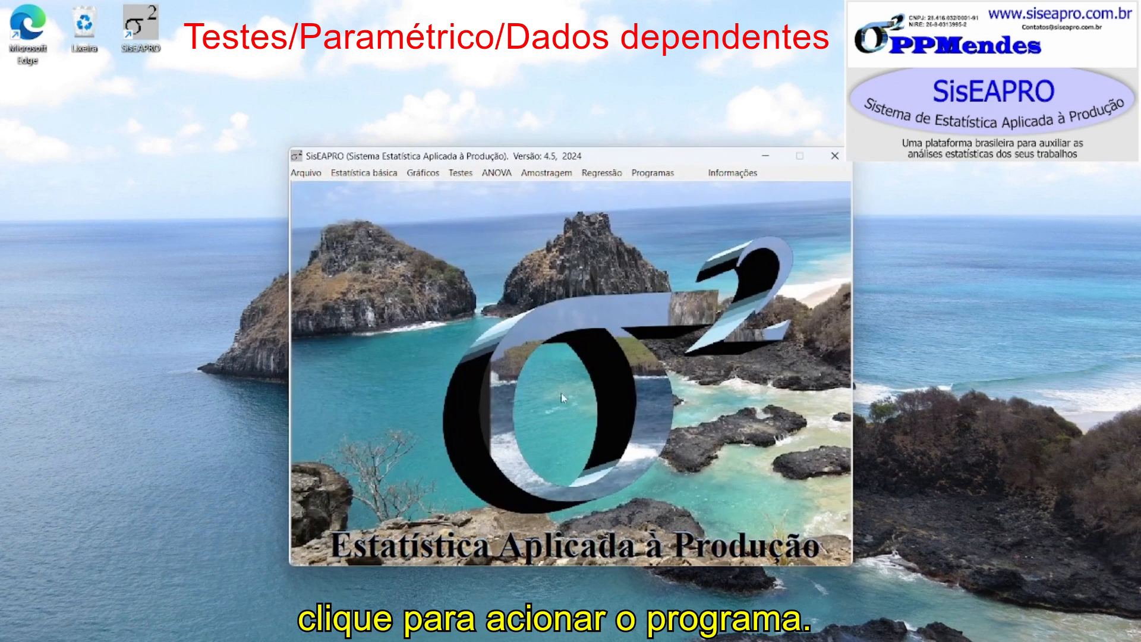
{"action": "left_click_drag", "start_coordinate": [606, 163], "coordinate": [551, 159]}
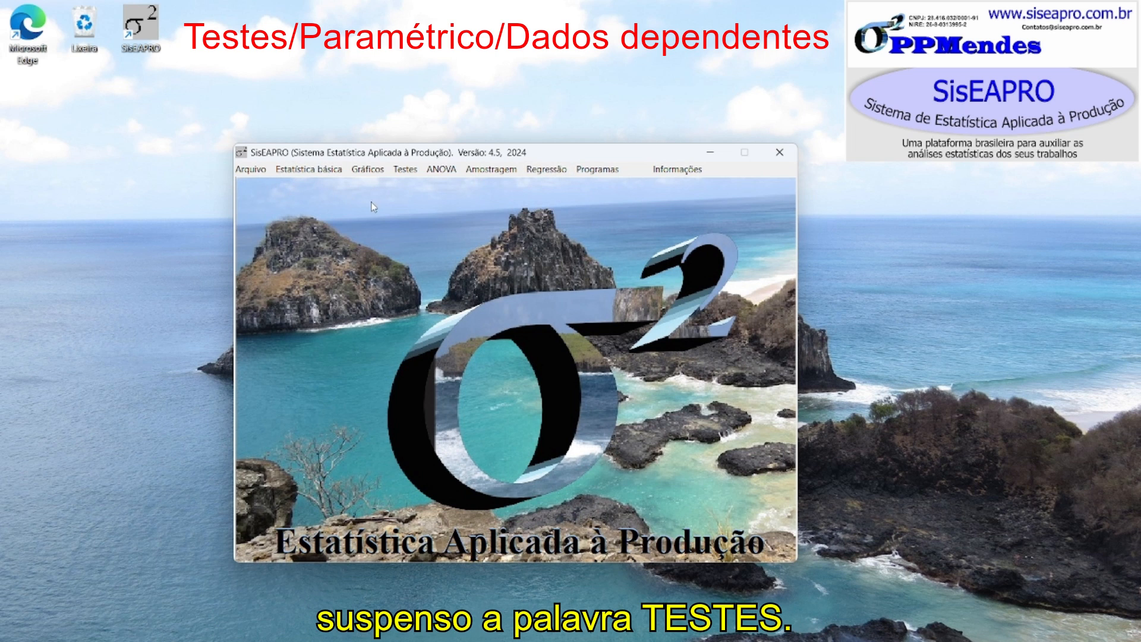
{"action": "left_click", "coordinate": [407, 174]}
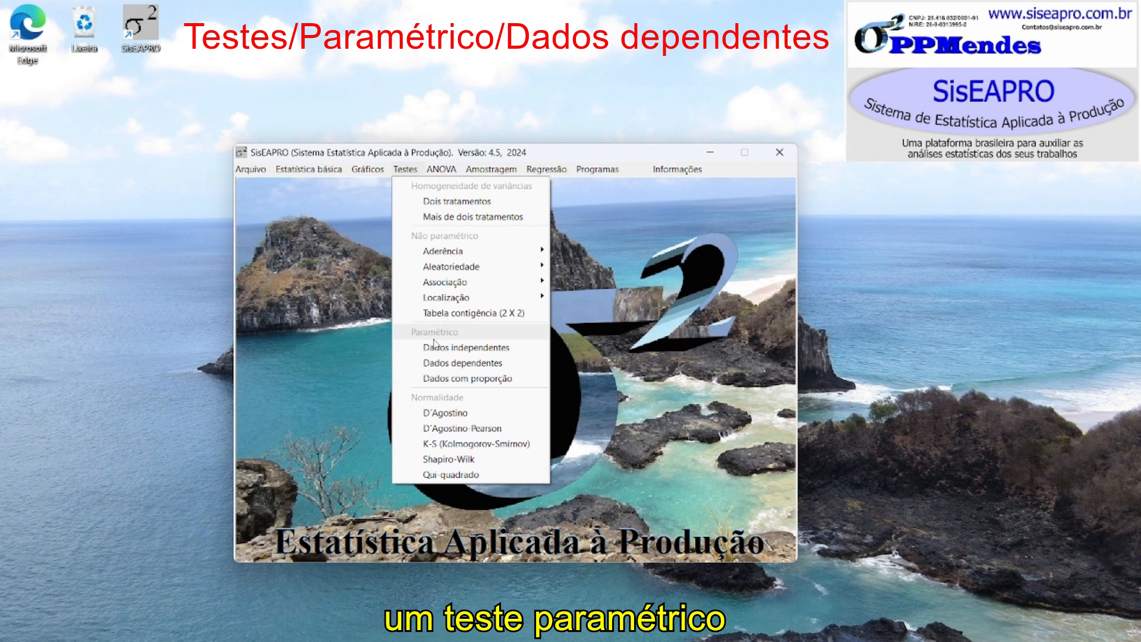
{"action": "left_click", "coordinate": [476, 369]}
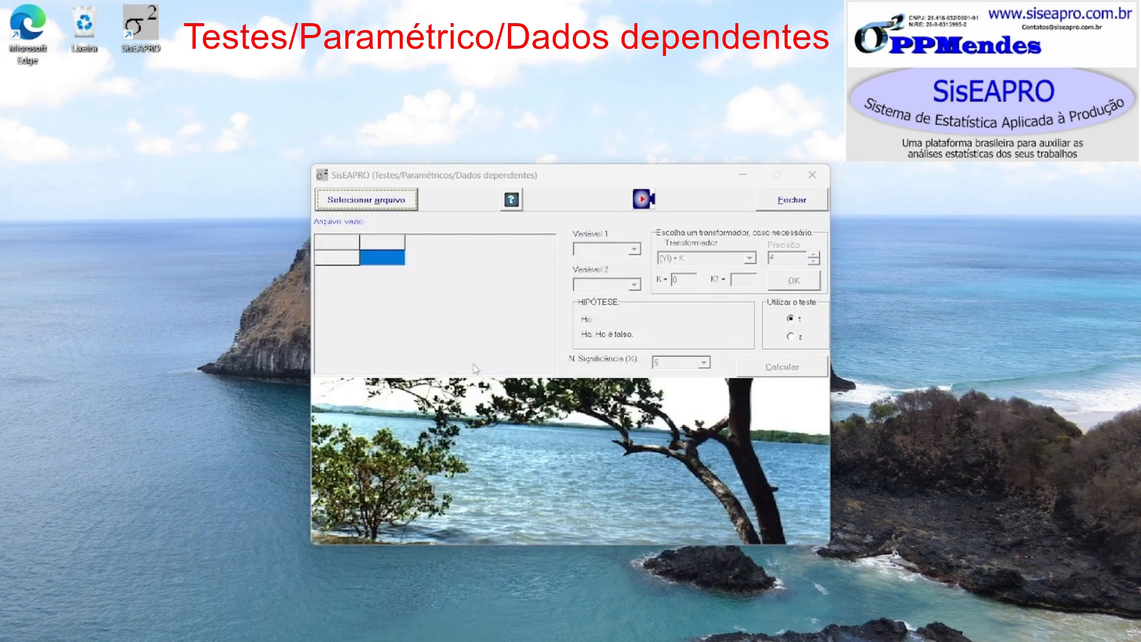
{"action": "left_click_drag", "start_coordinate": [606, 176], "coordinate": [476, 147]}
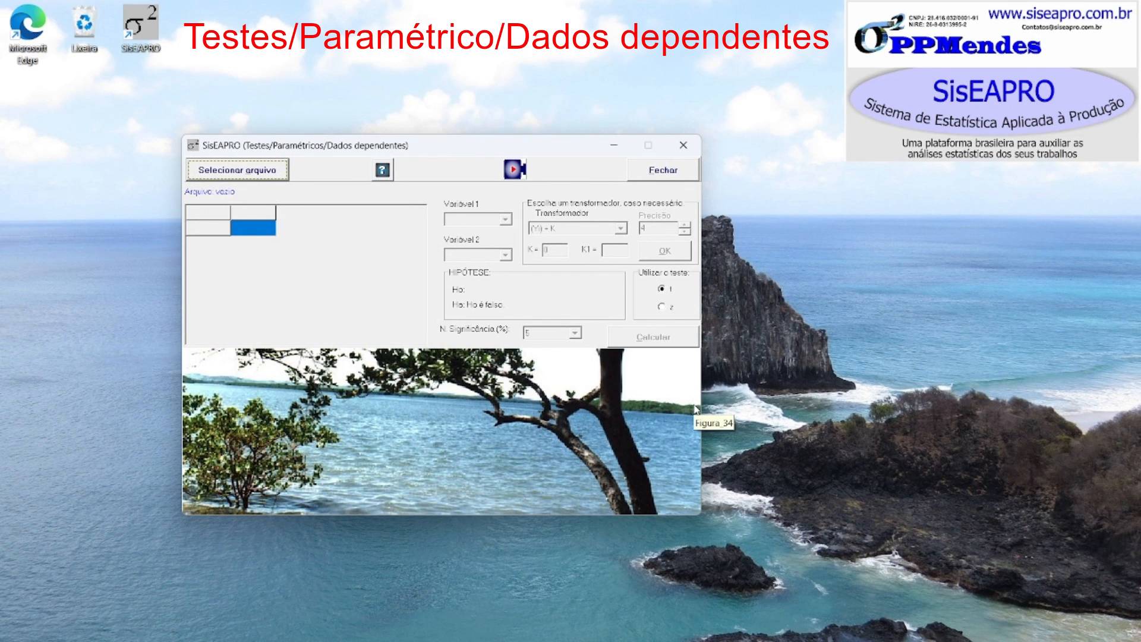
Read the help on the dependent-data test, including its formula and the instructions for examples 1 and 2.
{"action": "left_click", "coordinate": [384, 171]}
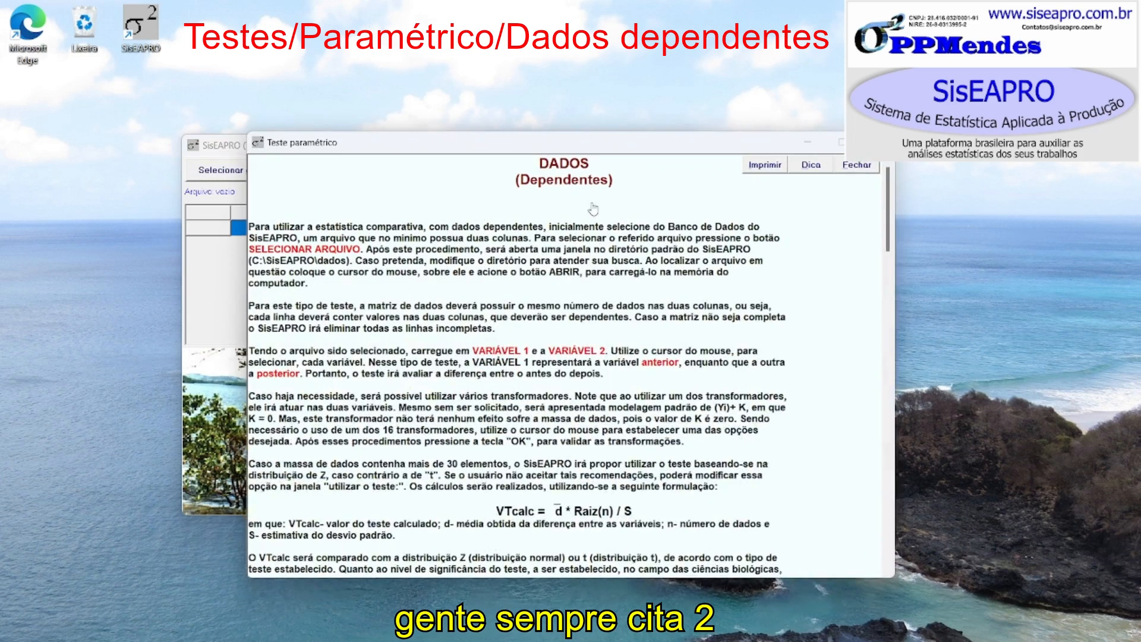
{"action": "left_click_drag", "start_coordinate": [558, 145], "coordinate": [477, 130]}
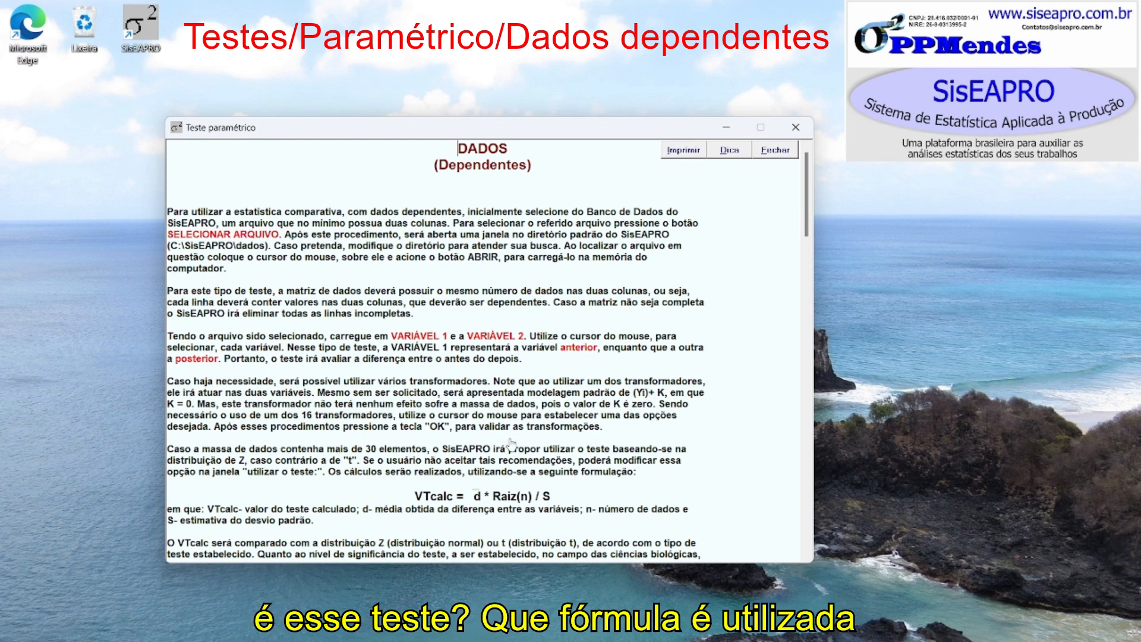
{"action": "scroll", "coordinate": [451, 304], "scroll_direction": "down", "scroll_amount": 4}
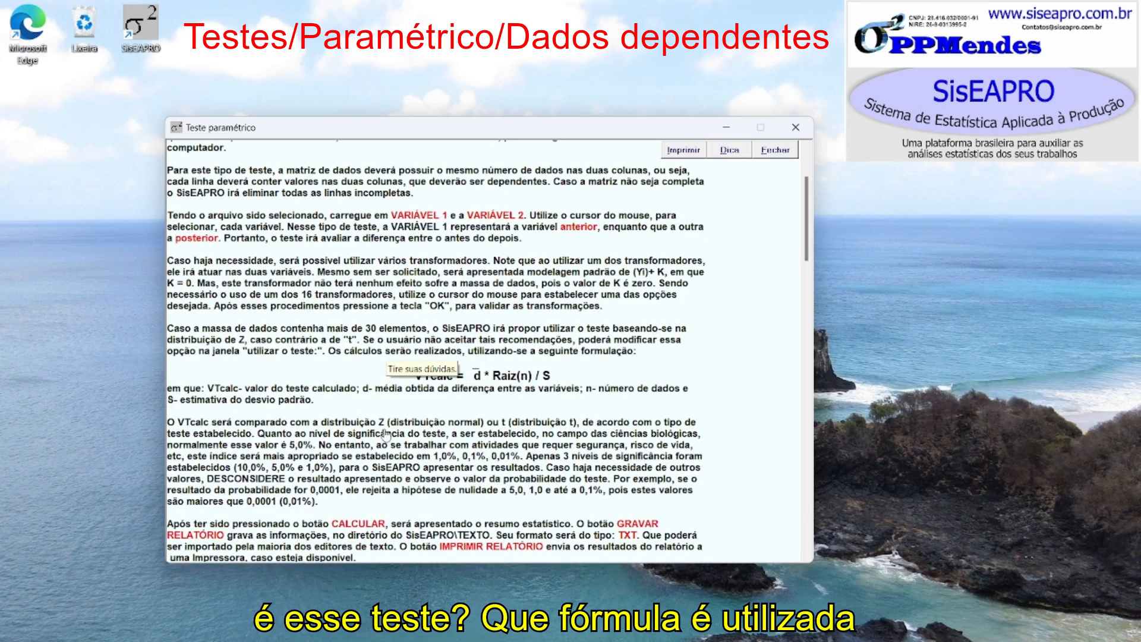
{"action": "scroll", "coordinate": [489, 393], "scroll_direction": "down", "scroll_amount": 1}
{"action": "scroll", "coordinate": [489, 393], "scroll_direction": "down", "scroll_amount": 10}
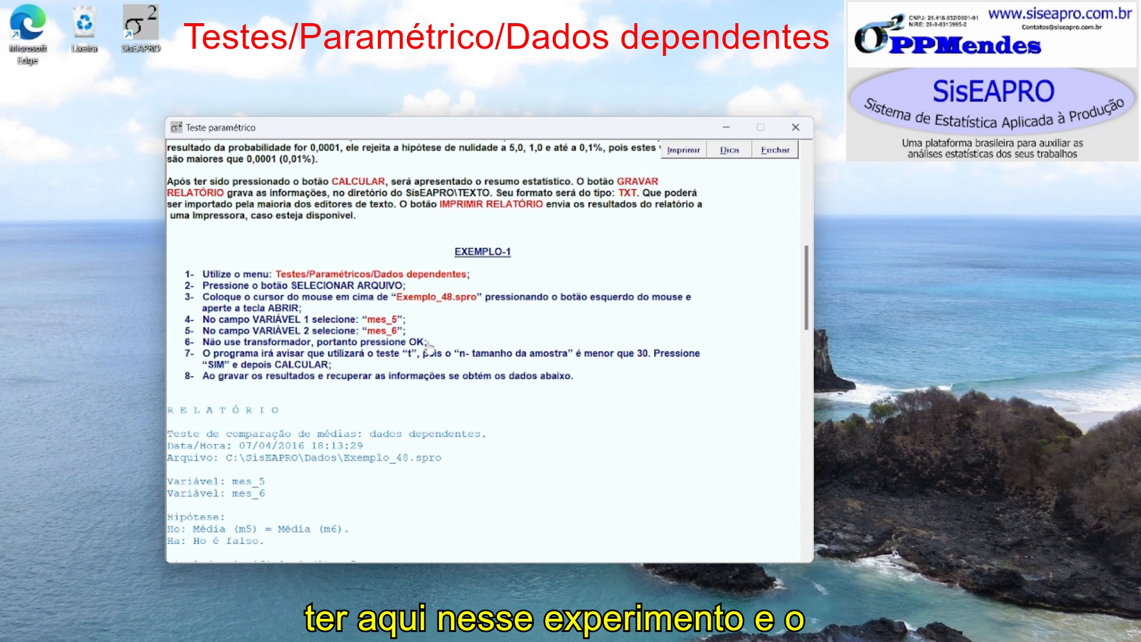
{"action": "scroll", "coordinate": [423, 344], "scroll_direction": "down", "scroll_amount": 9}
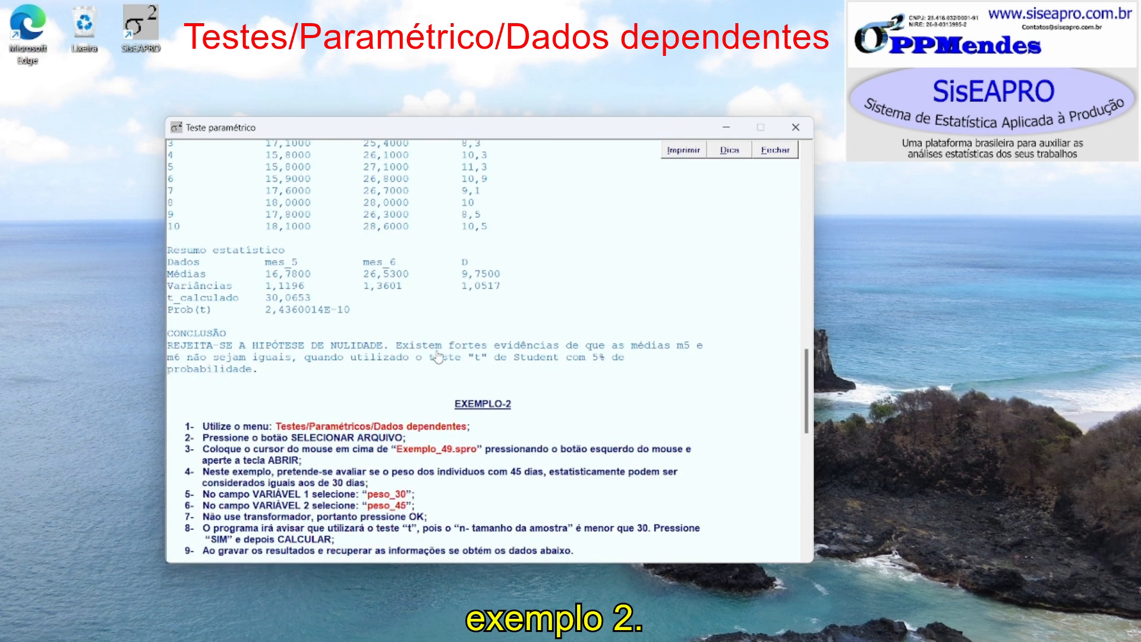
{"action": "scroll", "coordinate": [437, 356], "scroll_direction": "down", "scroll_amount": 2}
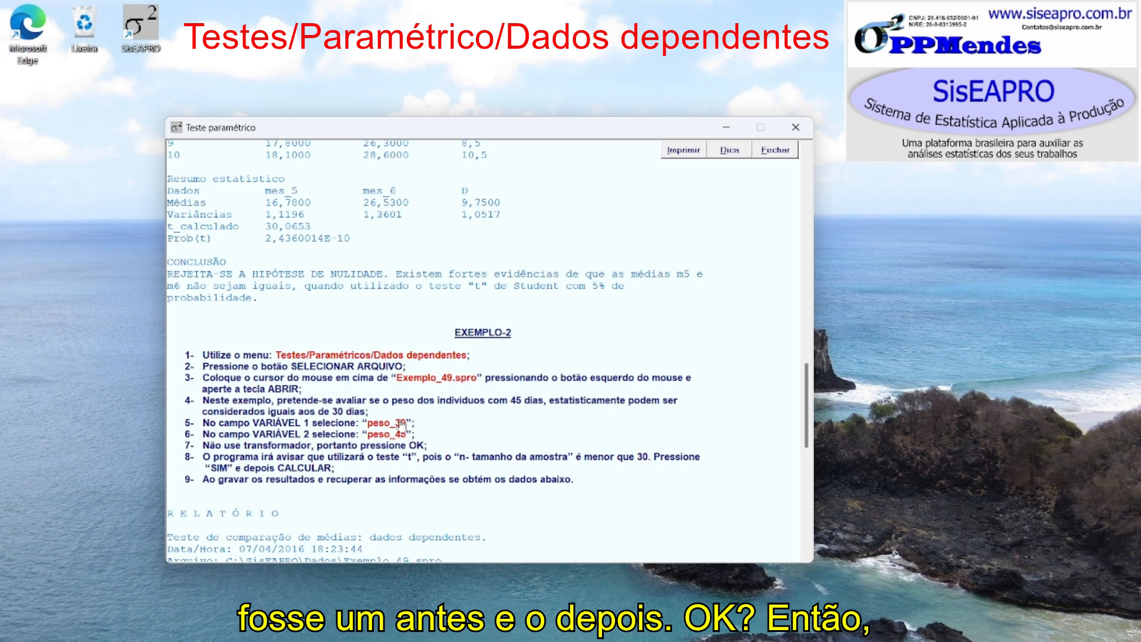
{"action": "scroll", "coordinate": [543, 416], "scroll_direction": "up", "scroll_amount": 15}
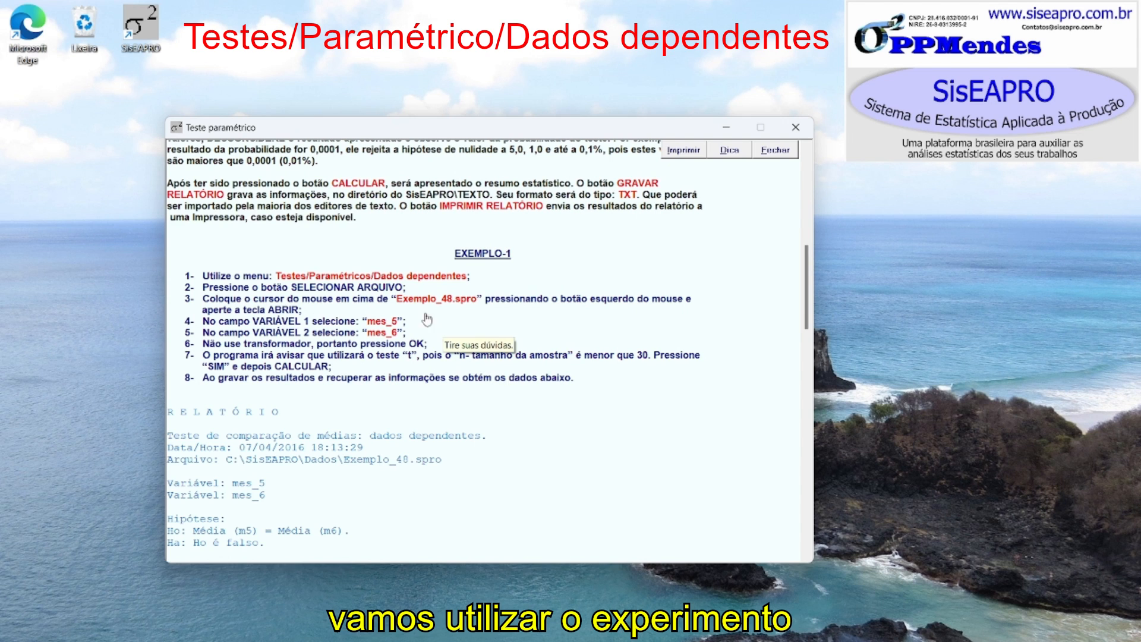
{"action": "left_click_drag", "start_coordinate": [393, 303], "coordinate": [497, 304]}
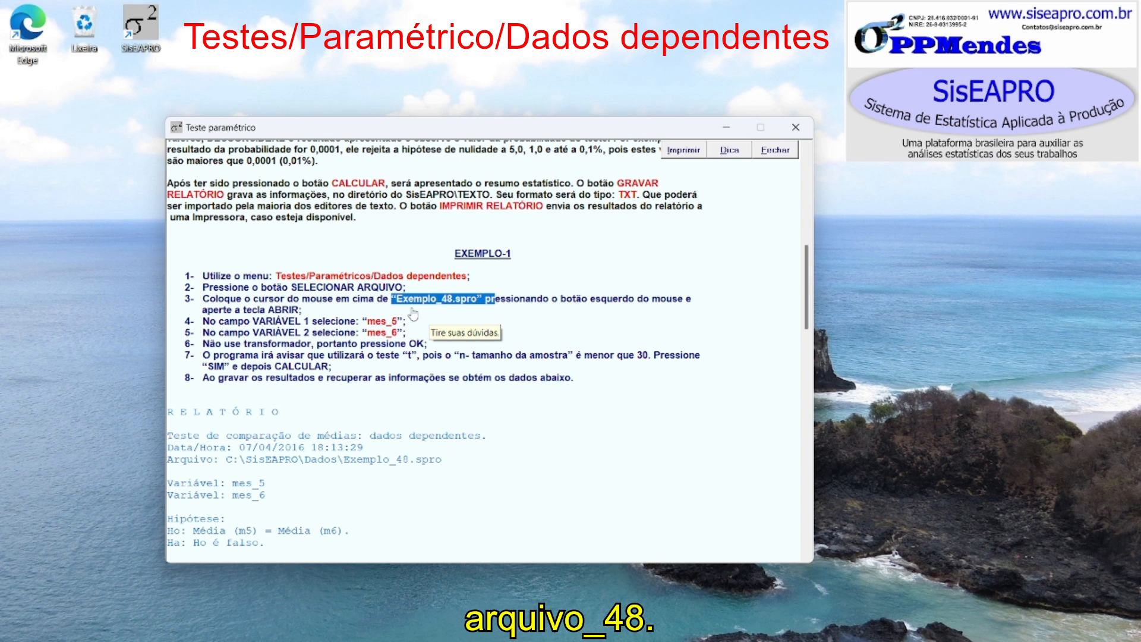
{"action": "left_click", "coordinate": [791, 148]}
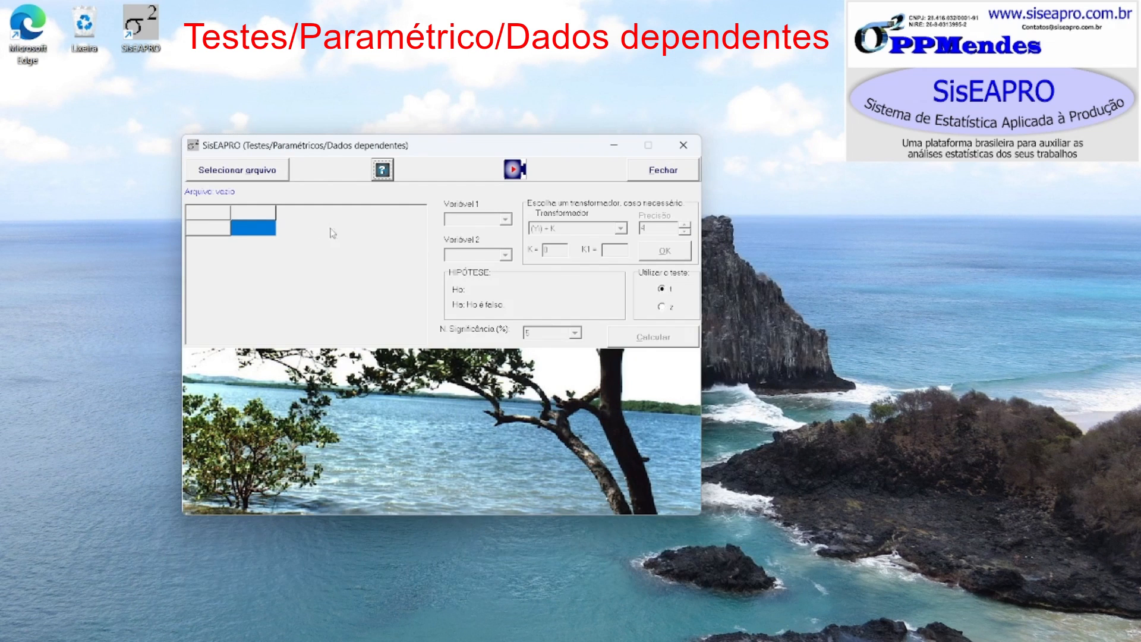
Load the data file Exemplo_48 from the Dados folder into the dependent-data test.
{"action": "left_click", "coordinate": [270, 174]}
{"action": "scroll", "coordinate": [476, 297], "scroll_direction": "down", "scroll_amount": 12}
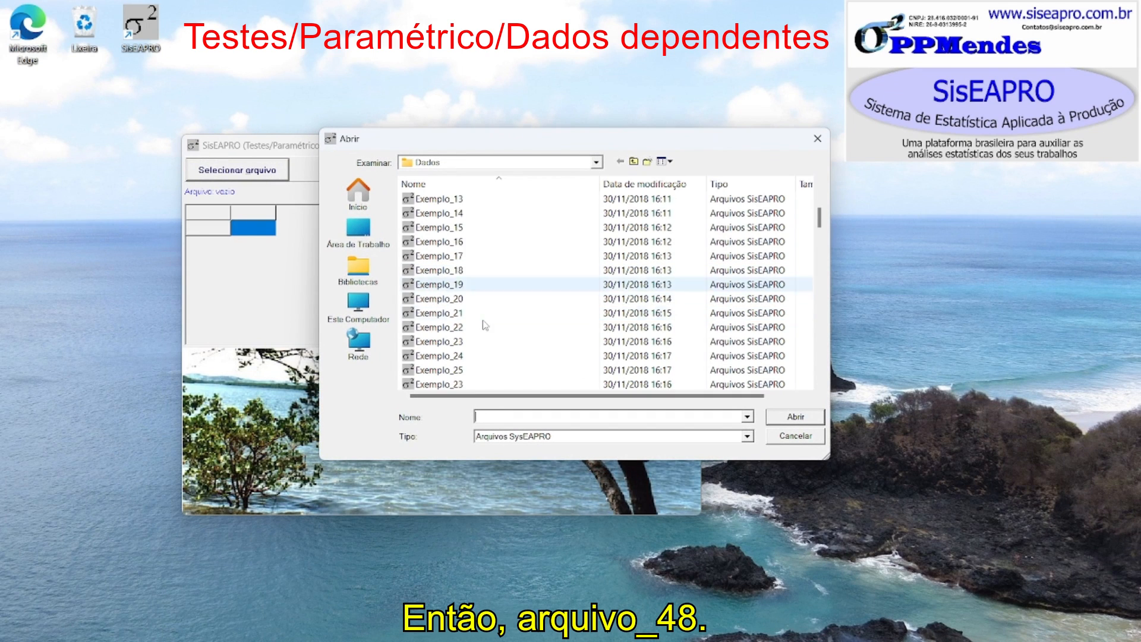
{"action": "double_click", "coordinate": [456, 355]}
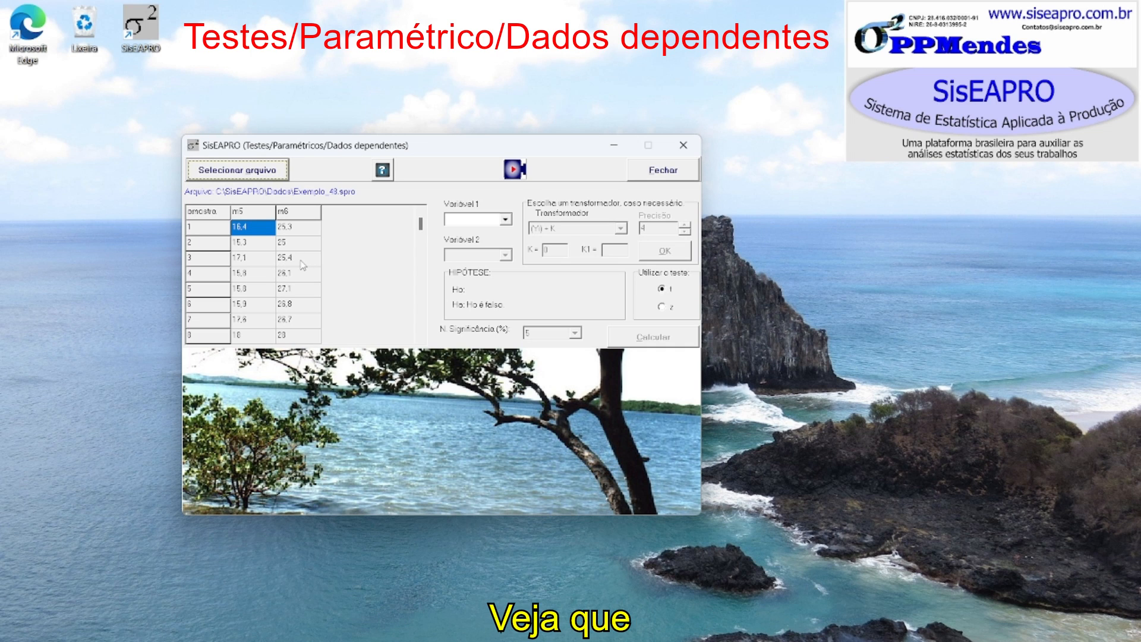
Review the sample rows of the m5 and m6 columns in the loaded data.
{"action": "key", "text": "Down"}
{"action": "key", "text": "Down"}
{"action": "key", "text": "Down"}
{"action": "key", "text": "Down"}
{"action": "key", "text": "Down"}
{"action": "key", "text": "Down"}
{"action": "key", "text": "Down"}
{"action": "key", "text": "Down"}
{"action": "key", "text": "Down"}
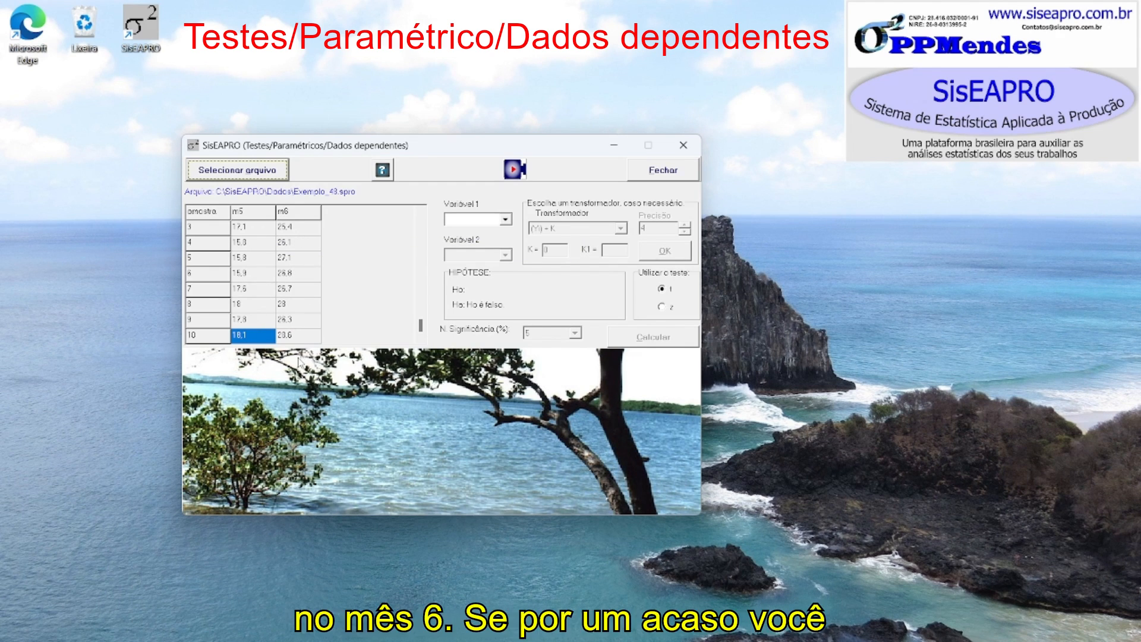
{"action": "left_click", "coordinate": [242, 324]}
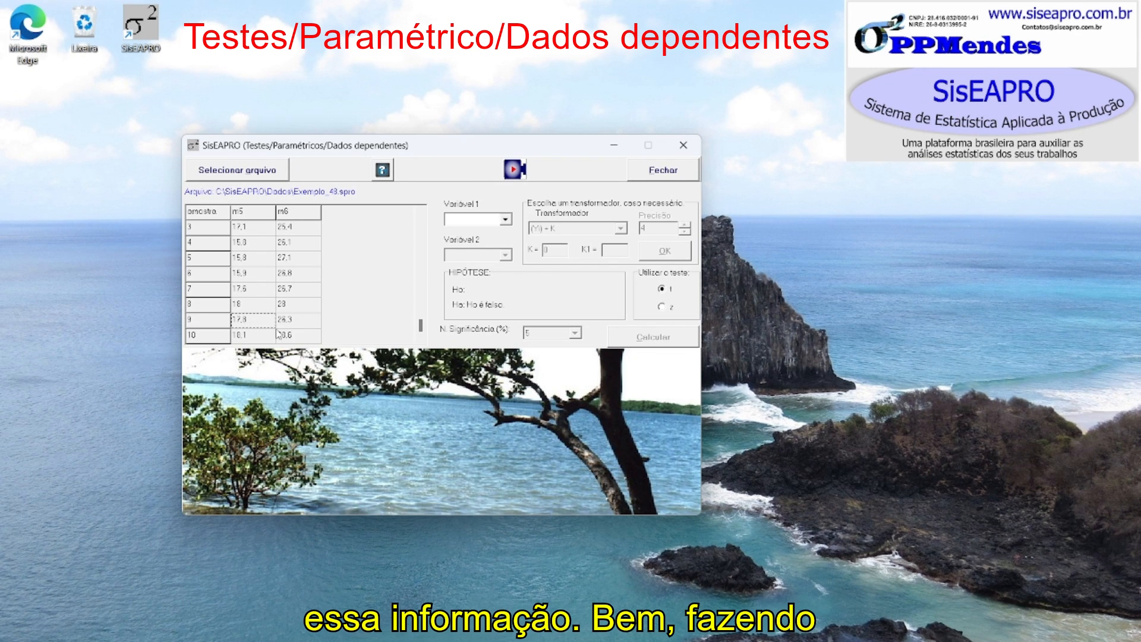
{"action": "scroll", "coordinate": [291, 320], "scroll_direction": "up", "scroll_amount": 1}
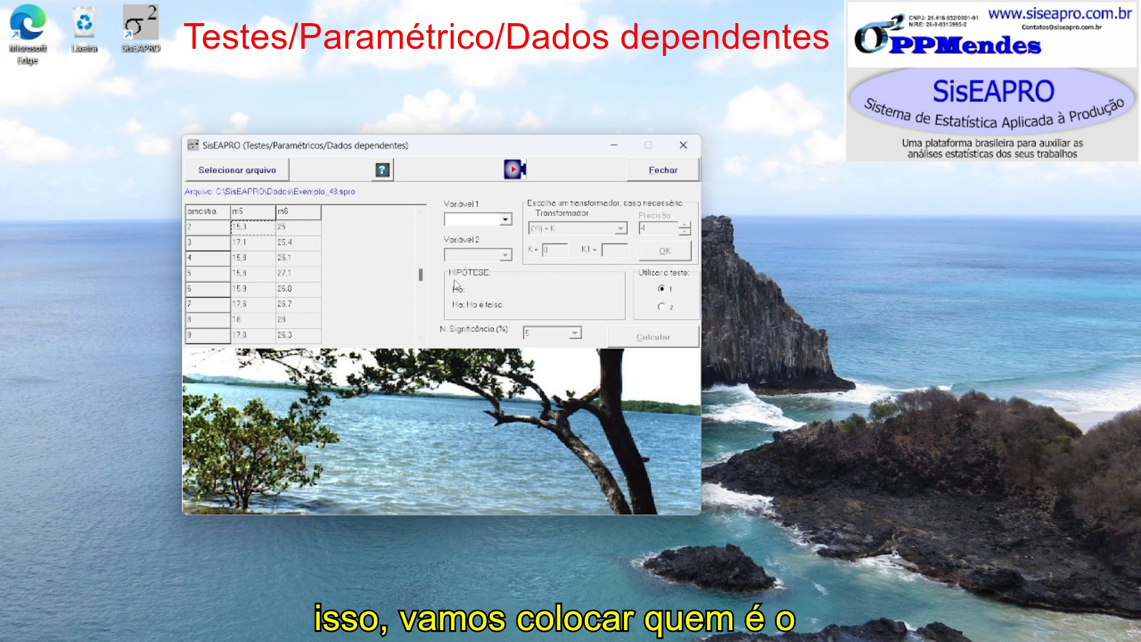
Assign m5 as variable 1 and m6 as variable 2, and apply the default (Yi) + K transformer.
{"action": "left_click", "coordinate": [469, 222]}
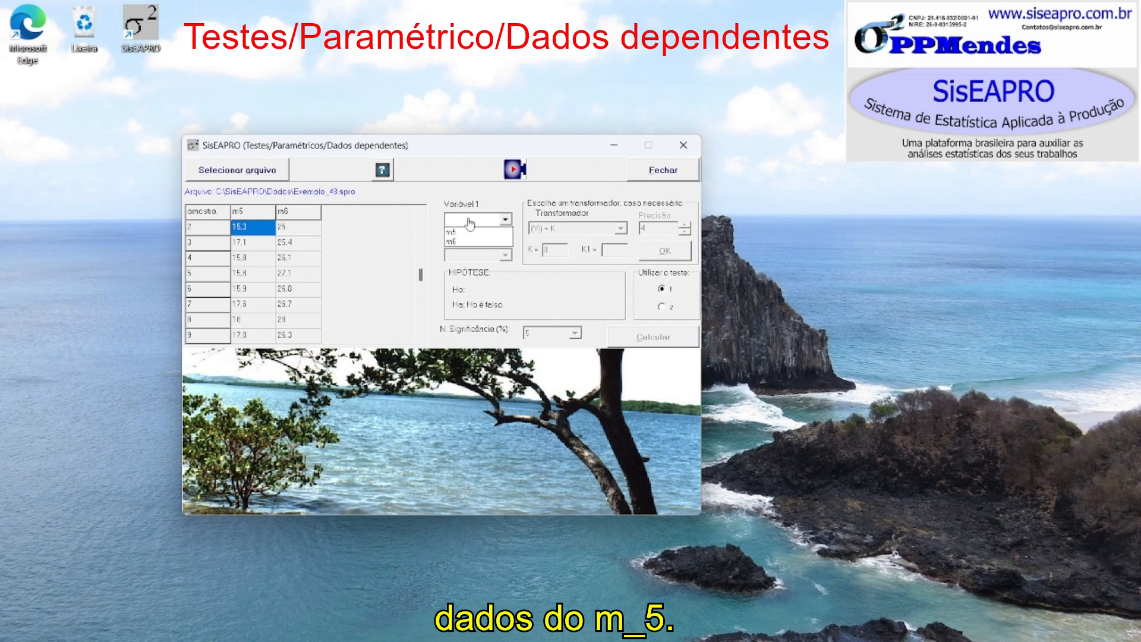
{"action": "left_click", "coordinate": [462, 233]}
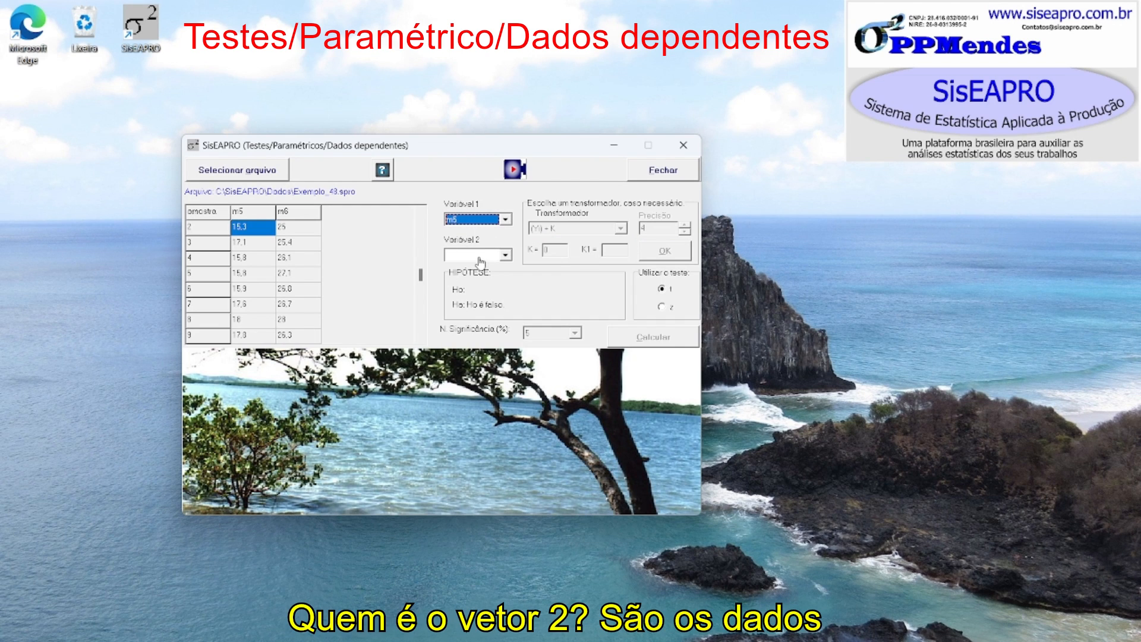
{"action": "left_click", "coordinate": [477, 256]}
{"action": "left_click", "coordinate": [468, 278]}
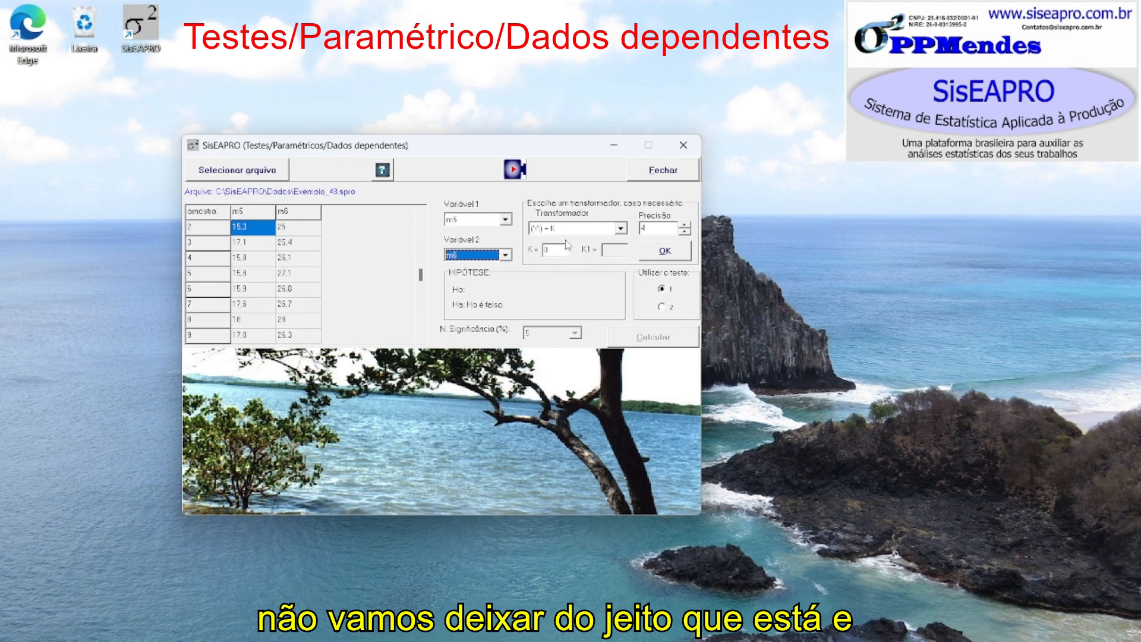
{"action": "left_click", "coordinate": [671, 252]}
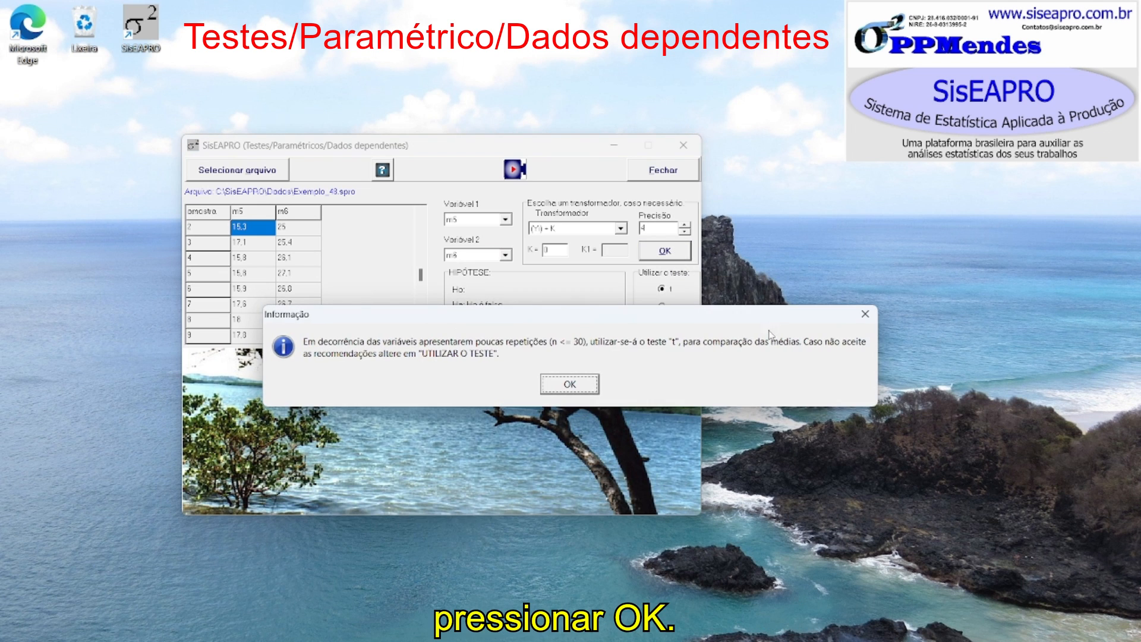
{"action": "left_click", "coordinate": [570, 384]}
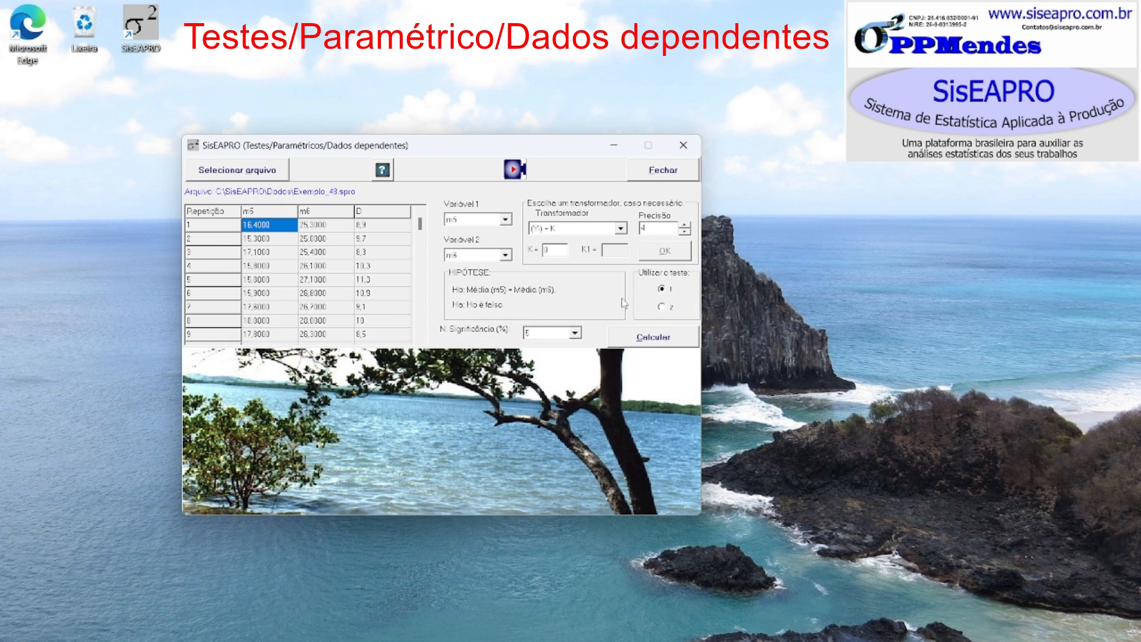
Consult the dependent-data help for the VTcalc formula and the definition of the mean difference.
{"action": "mouse_move", "coordinate": [621, 301]}
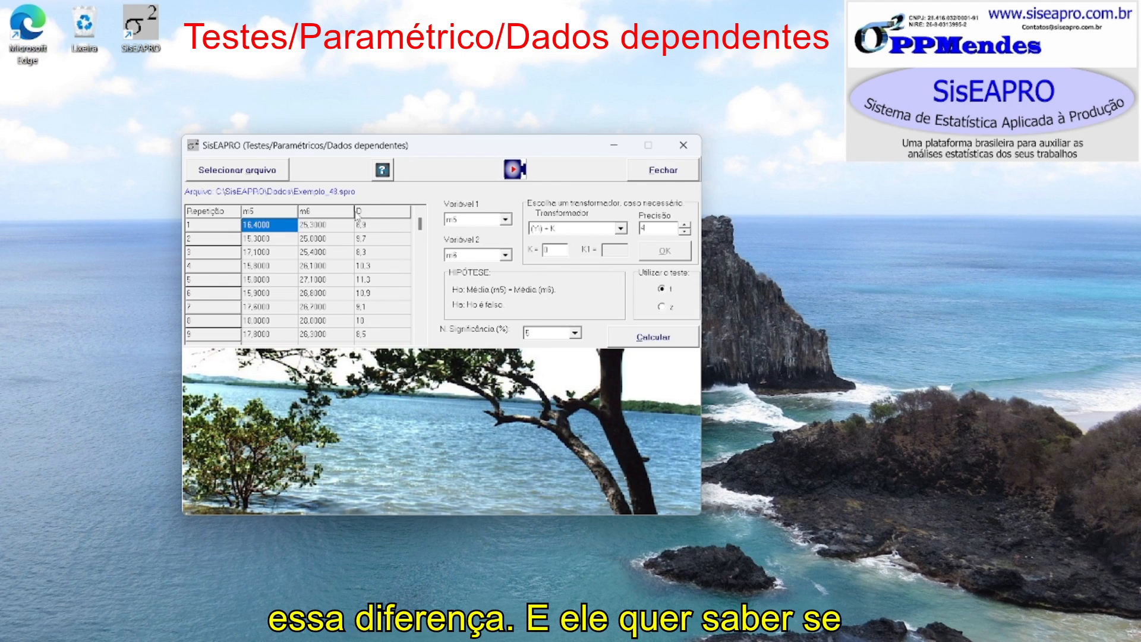
{"action": "left_click", "coordinate": [382, 170]}
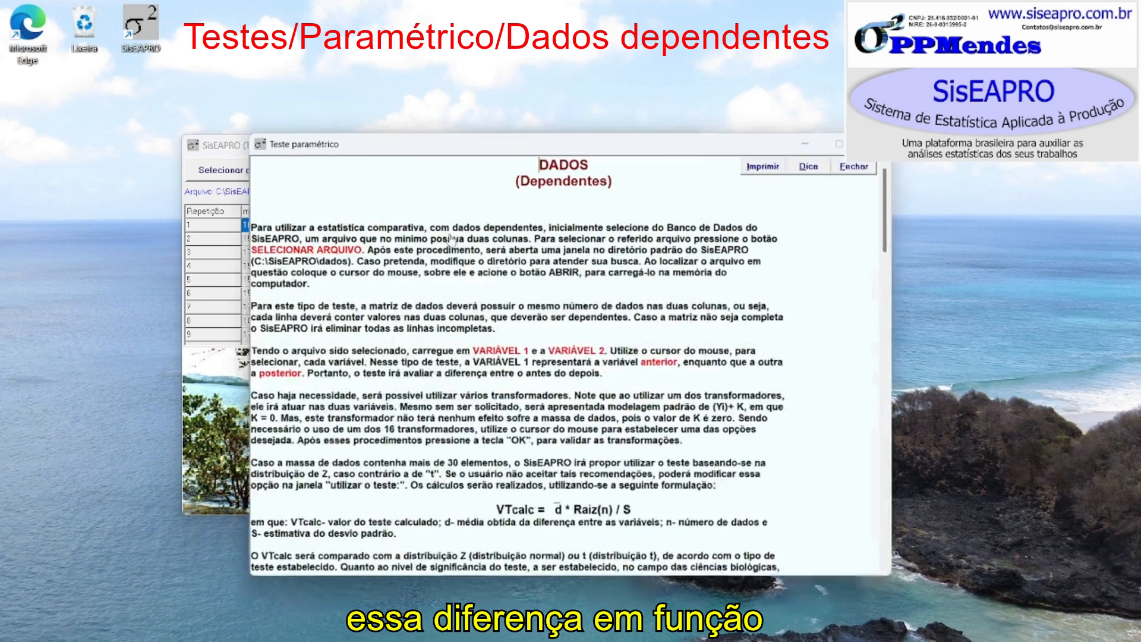
{"action": "scroll", "coordinate": [499, 410], "scroll_direction": "down", "scroll_amount": 3}
{"action": "scroll", "coordinate": [498, 410], "scroll_direction": "down", "scroll_amount": 2}
{"action": "left_click_drag", "start_coordinate": [450, 346], "coordinate": [589, 392]}
{"action": "left_click", "coordinate": [587, 391]}
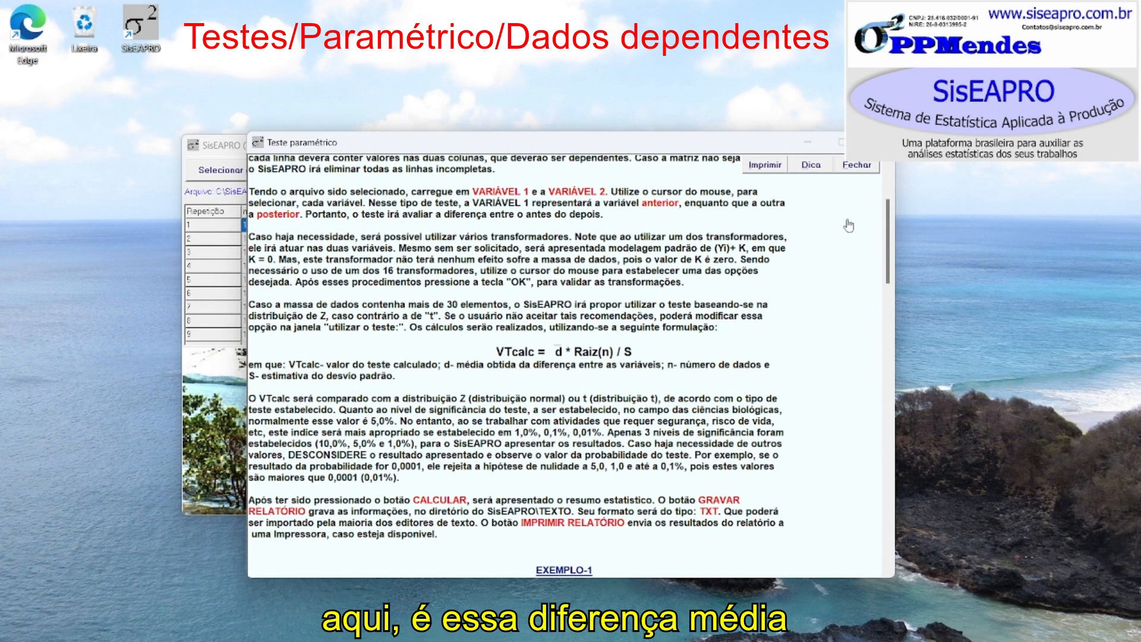
{"action": "left_click", "coordinate": [856, 166]}
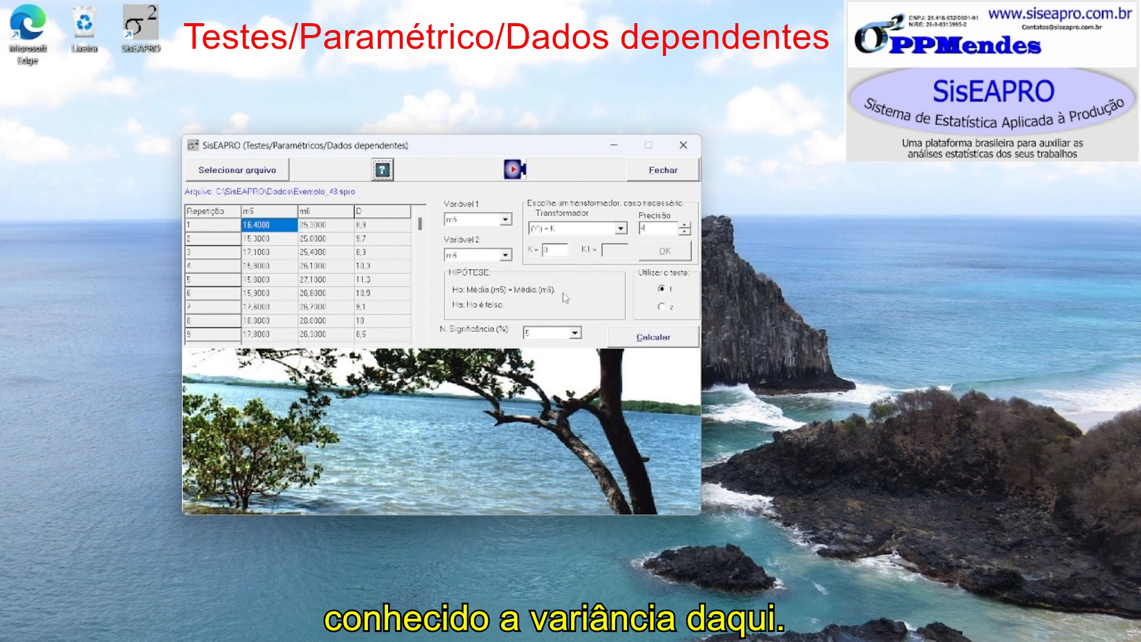
Calculate the t test at the 5% significance level and display the statistical summary and report.
{"action": "mouse_move", "coordinate": [565, 298]}
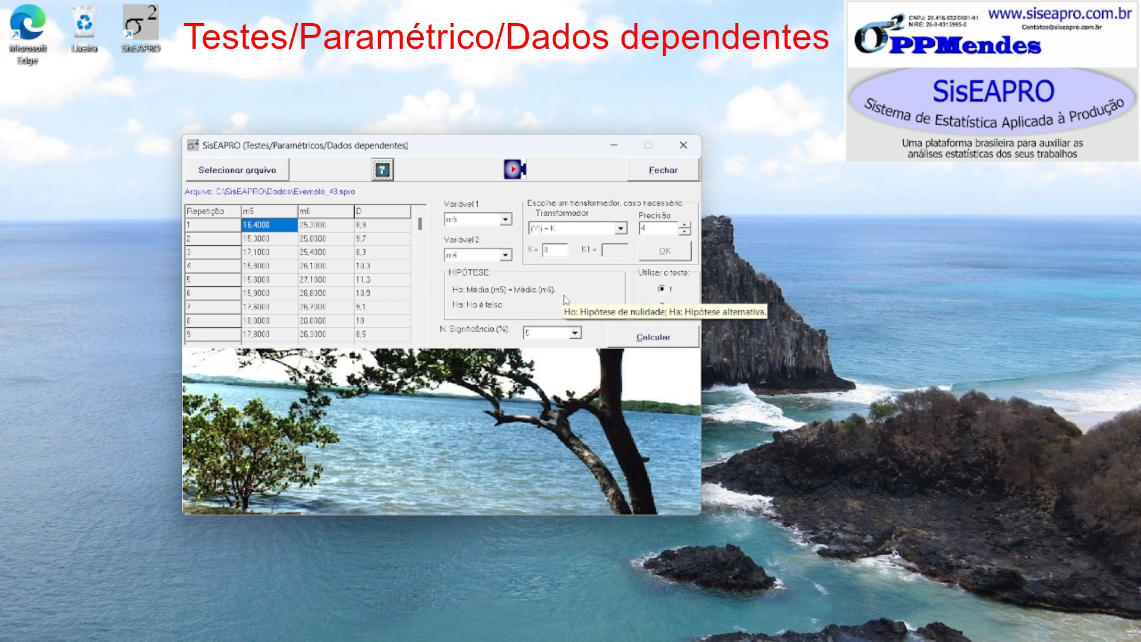
{"action": "scroll", "coordinate": [401, 342], "scroll_direction": "down", "scroll_amount": 1}
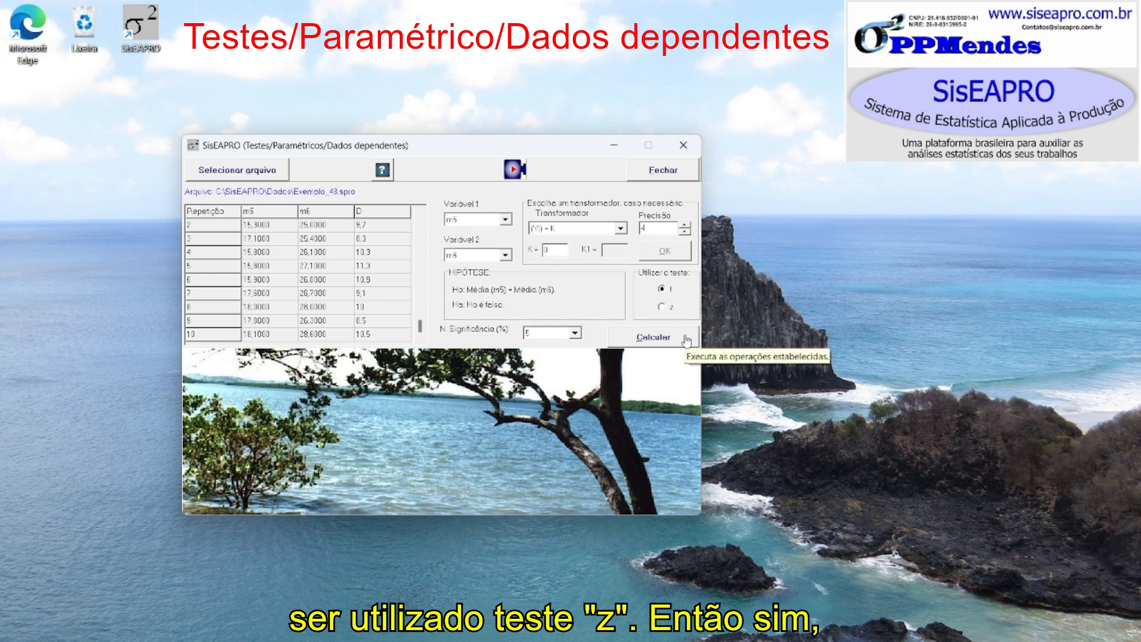
{"action": "left_click", "coordinate": [541, 334]}
{"action": "left_click", "coordinate": [541, 336]}
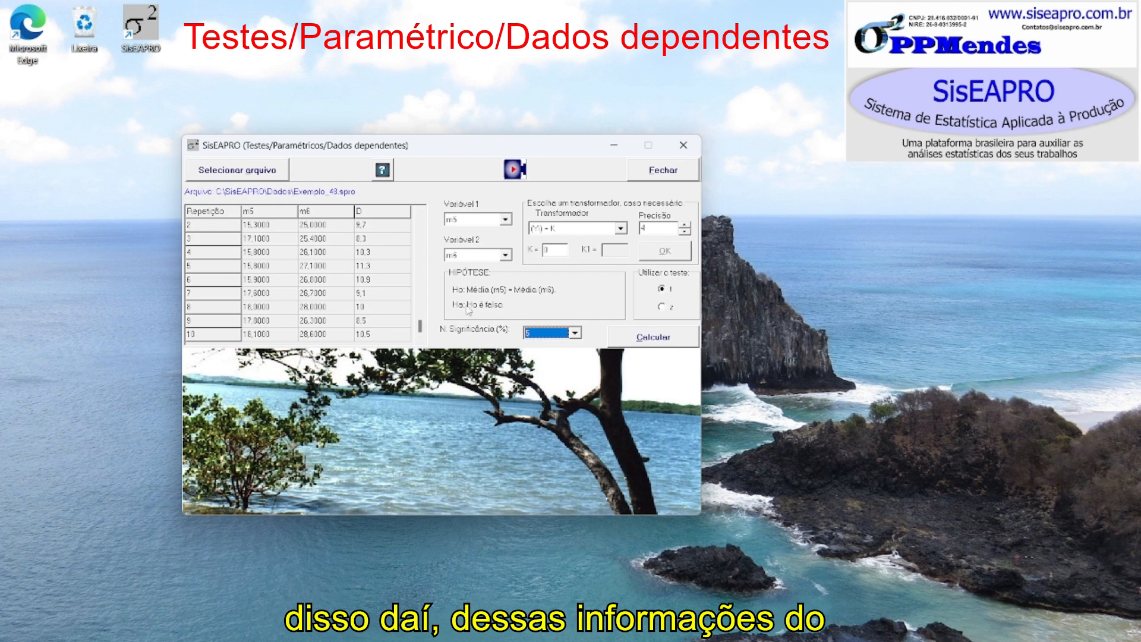
{"action": "left_click", "coordinate": [653, 337]}
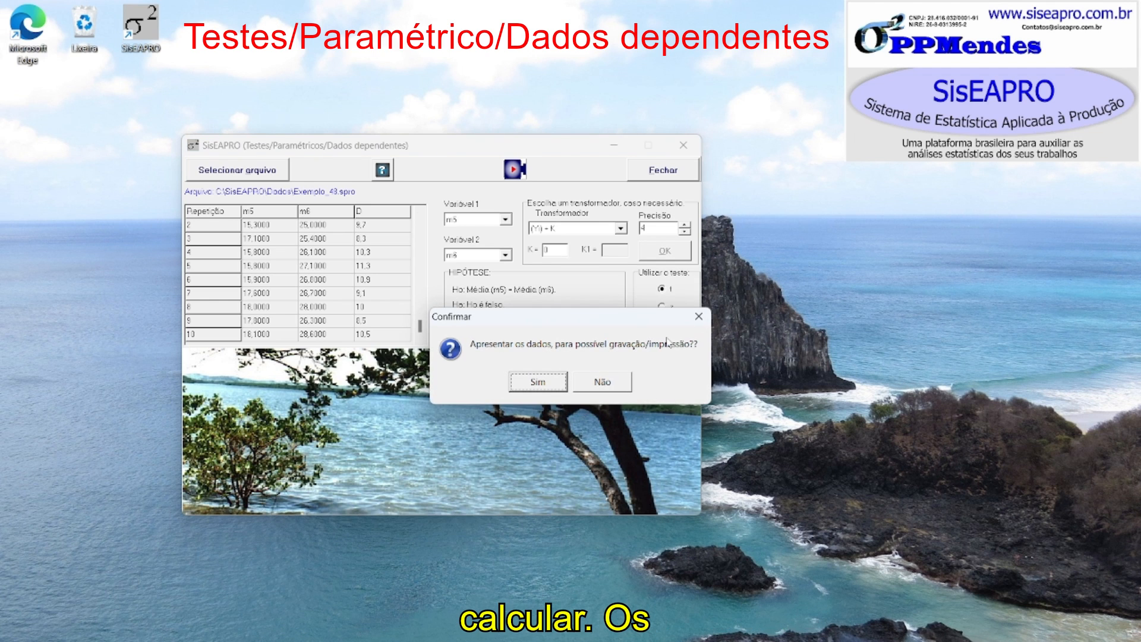
{"action": "left_click", "coordinate": [544, 385]}
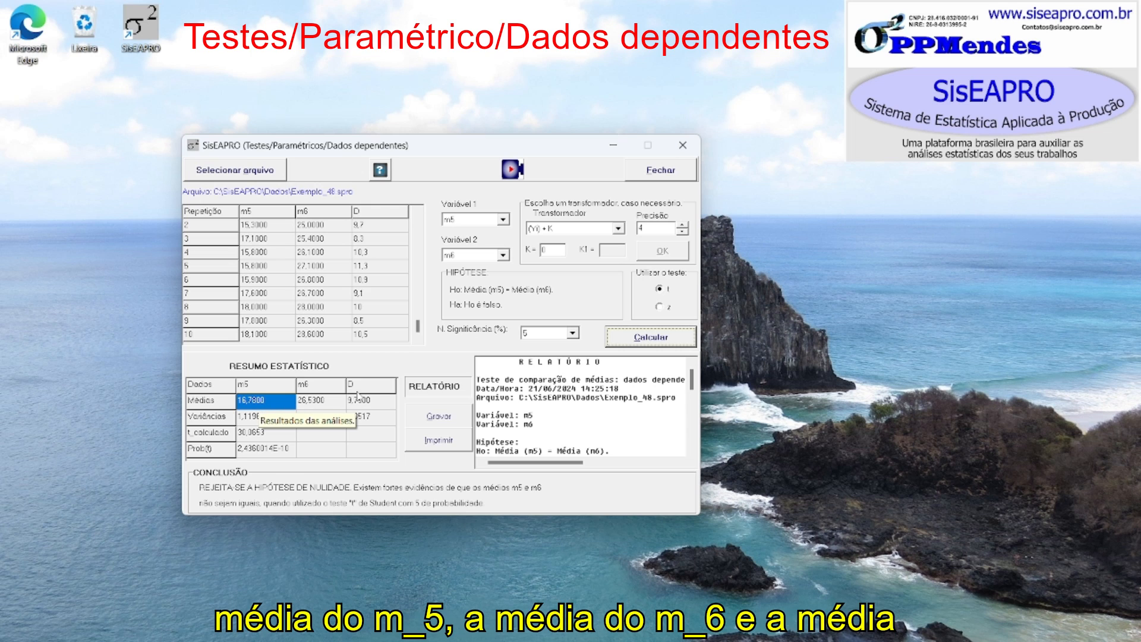
{"action": "left_click", "coordinate": [371, 405]}
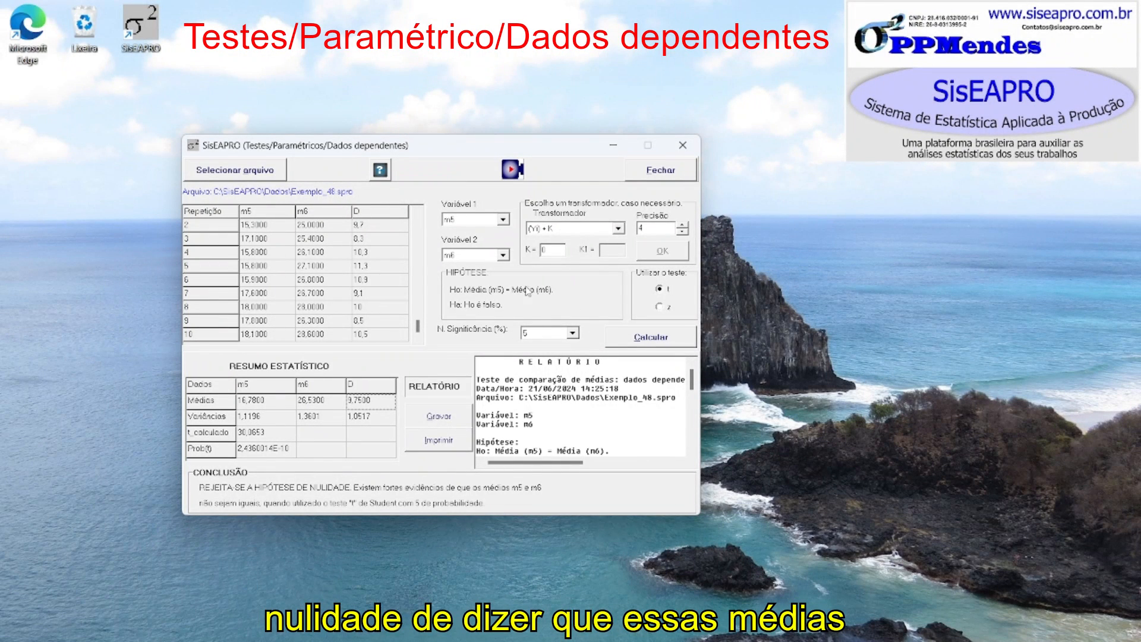
{"action": "mouse_move", "coordinate": [513, 290]}
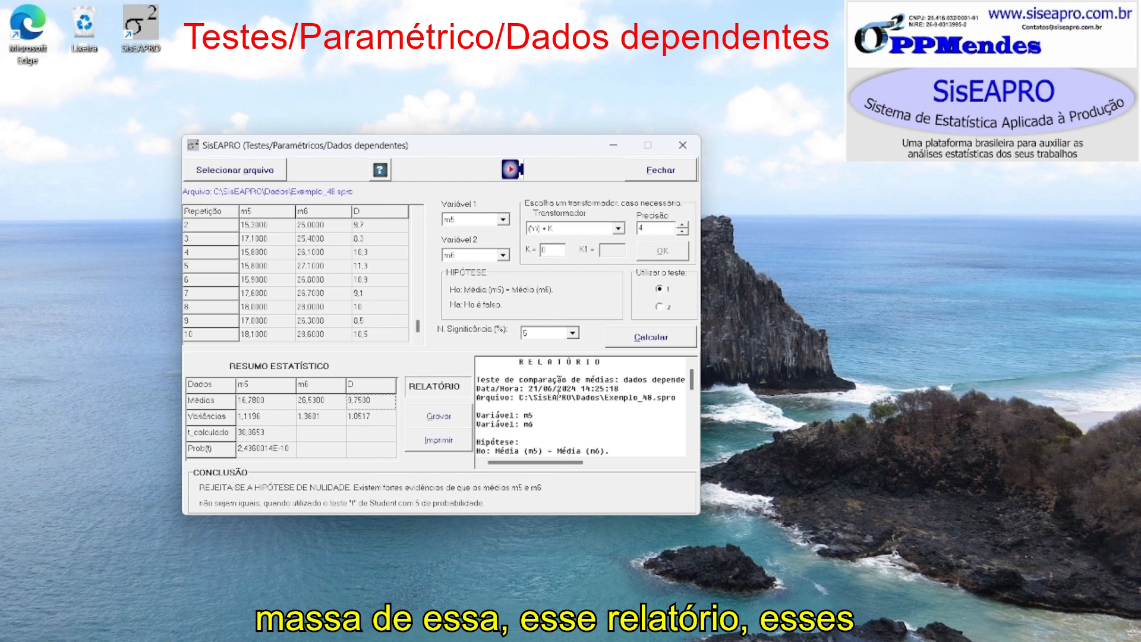
Check the Texto folder in SisEAPRO as the save location for the report's text file, and leave without saving.
{"action": "left_click", "coordinate": [452, 421]}
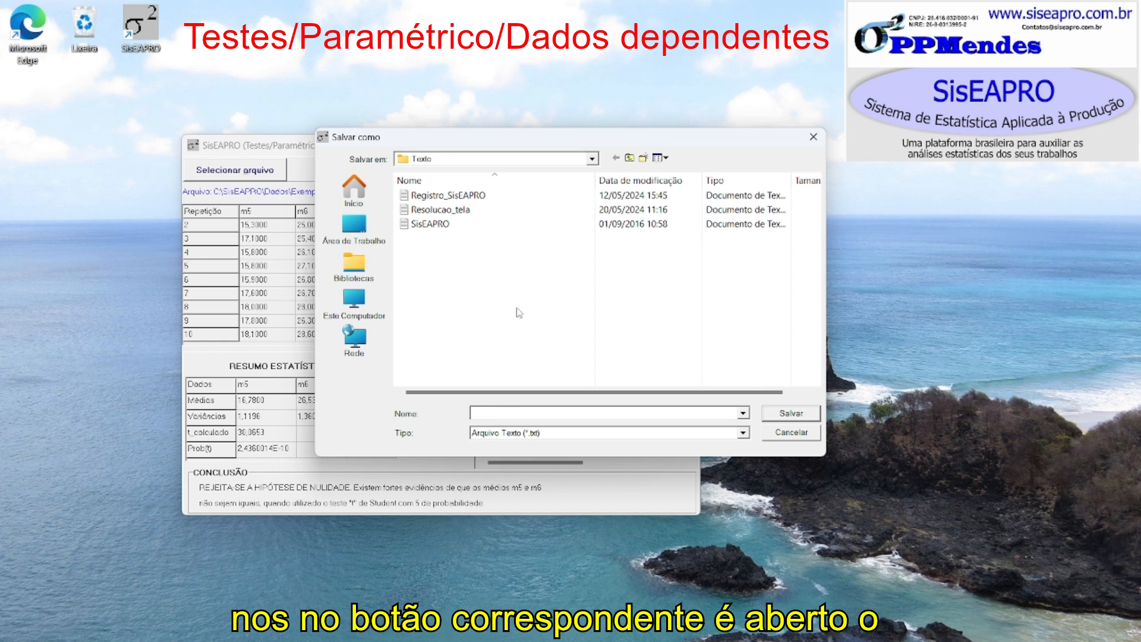
{"action": "left_click", "coordinate": [438, 161]}
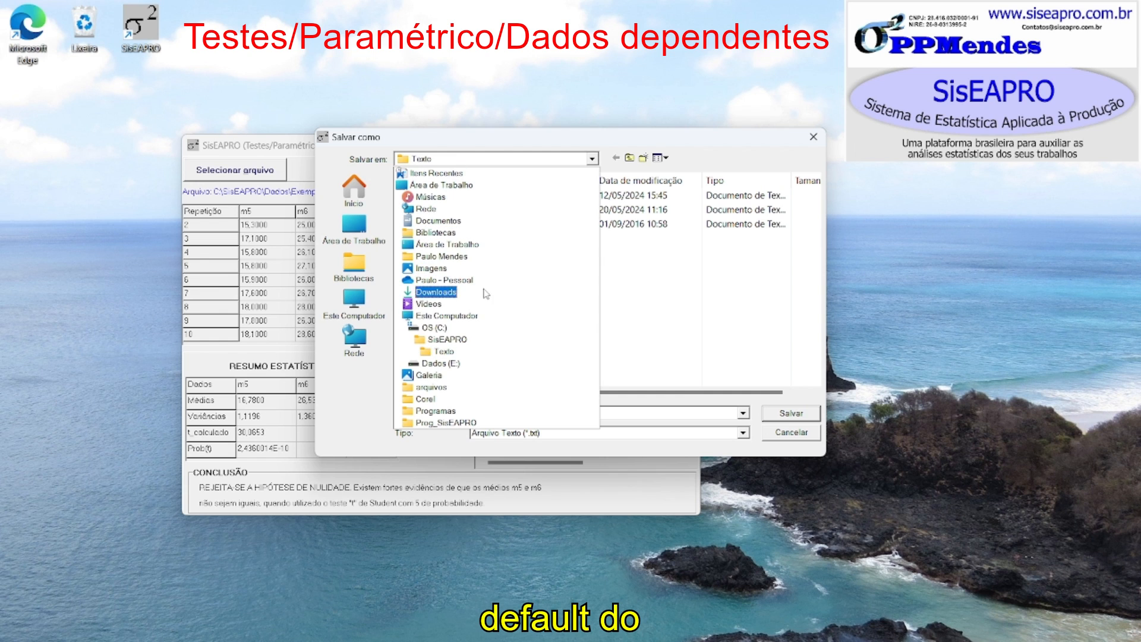
{"action": "left_click", "coordinate": [444, 352]}
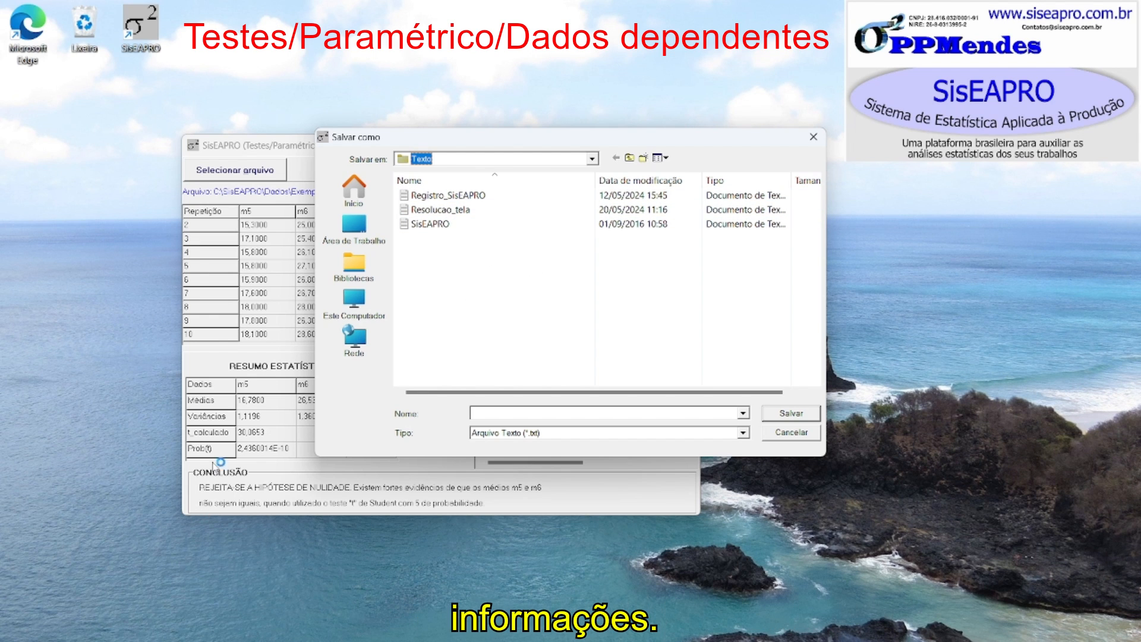
{"action": "left_click", "coordinate": [800, 435]}
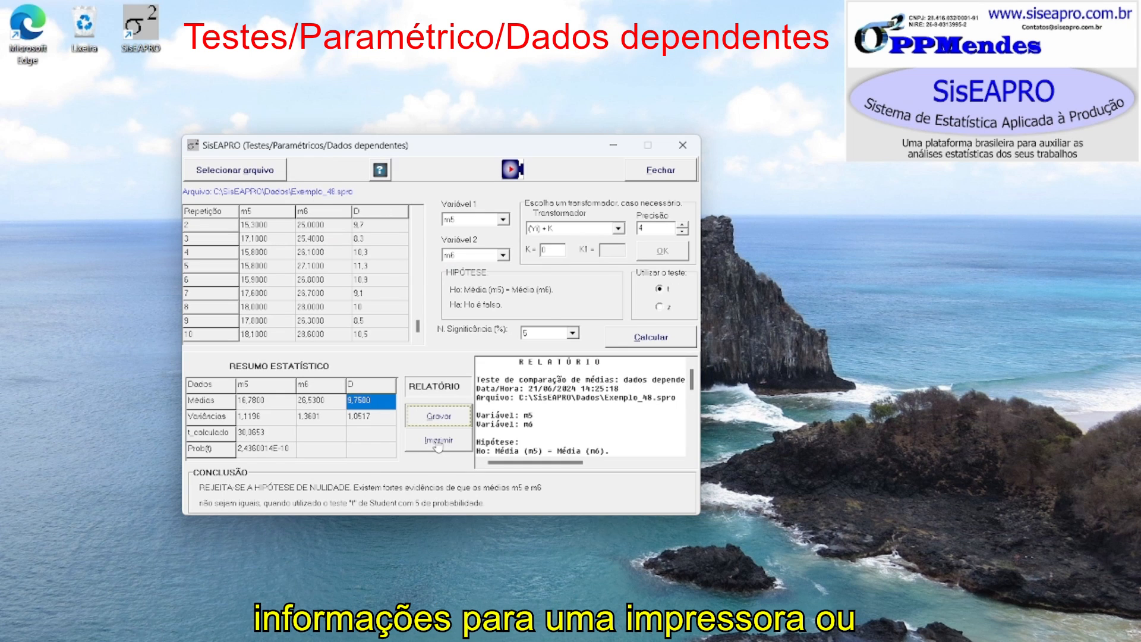
Select the entire text of the t test report.
{"action": "left_click", "coordinate": [577, 411]}
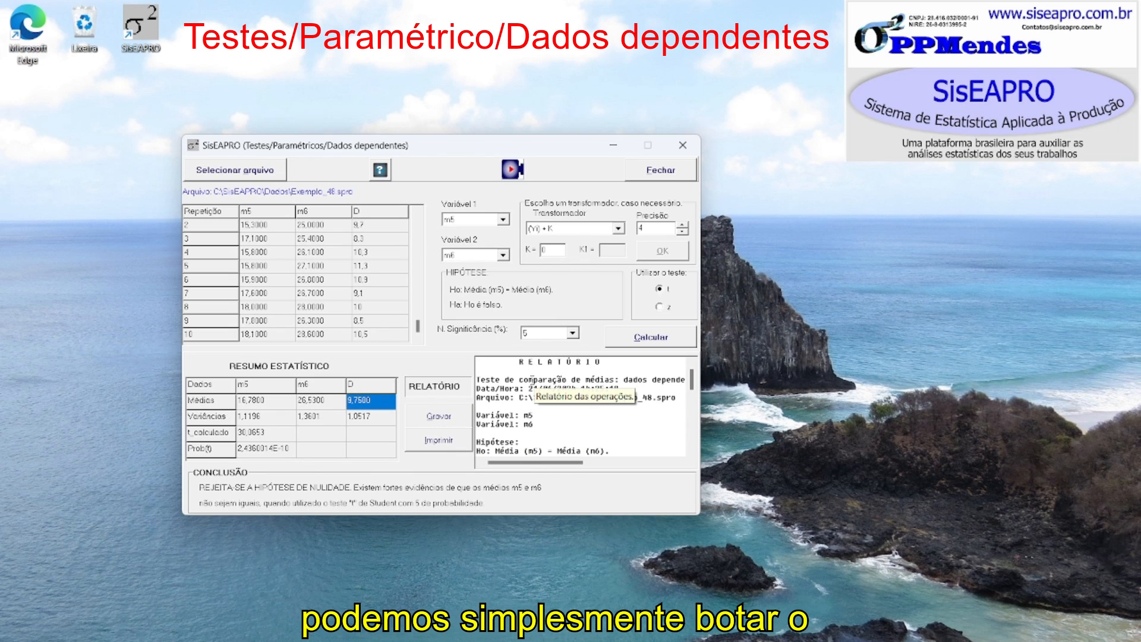
{"action": "left_click", "coordinate": [518, 367]}
{"action": "left_click", "coordinate": [538, 381]}
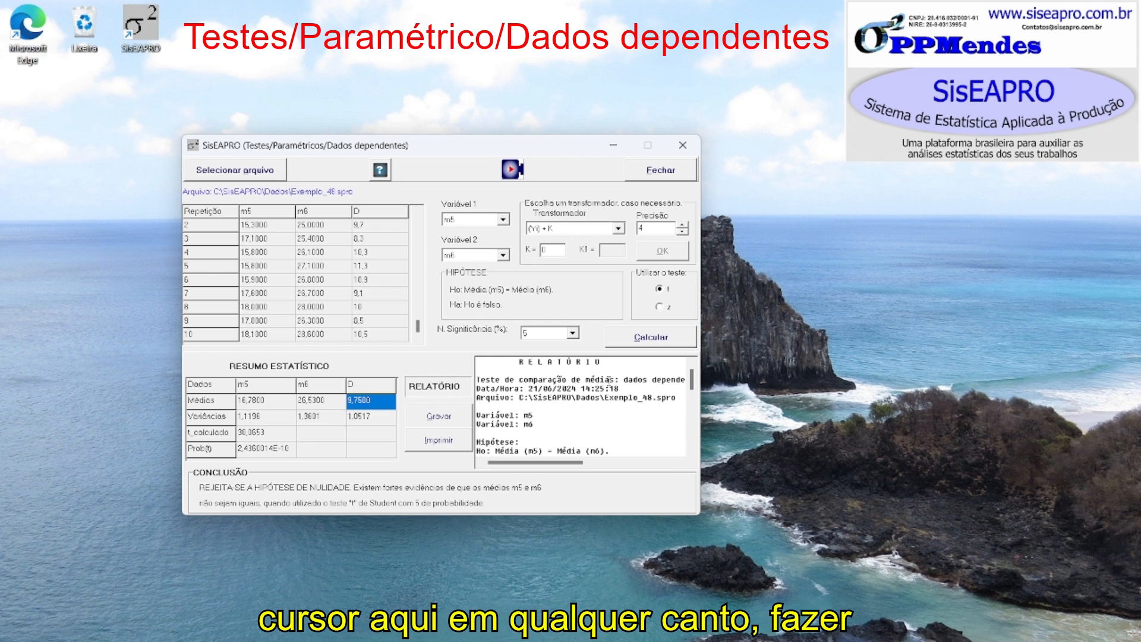
{"action": "key", "text": "ctrl+a"}
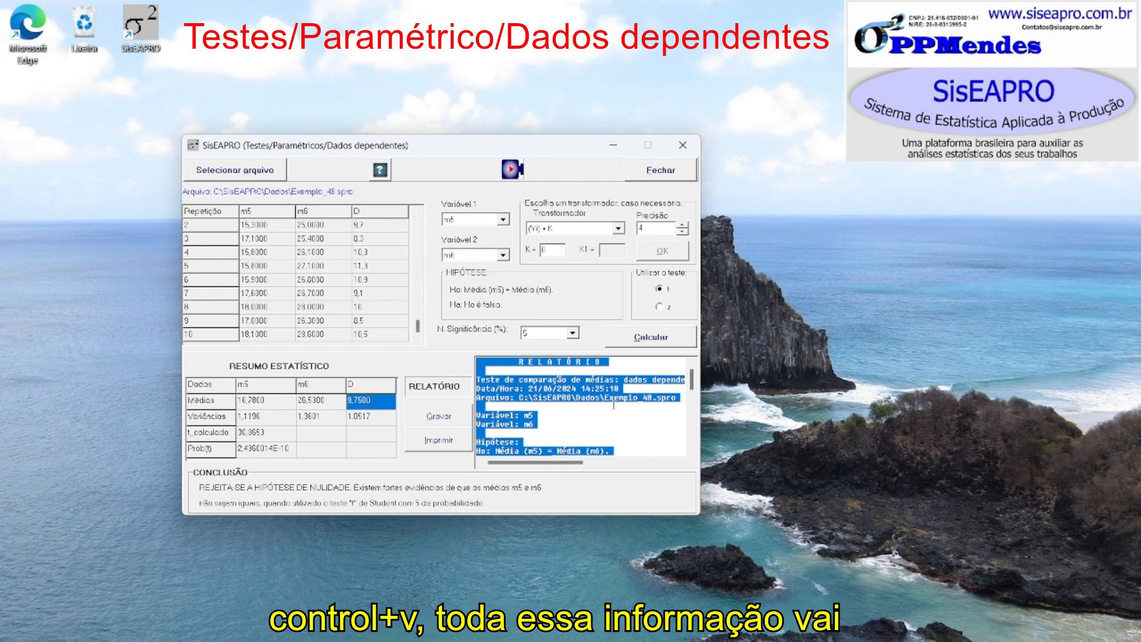
{"action": "left_click", "coordinate": [595, 433]}
{"action": "left_click_drag", "start_coordinate": [515, 381], "coordinate": [605, 401]}
{"action": "left_click", "coordinate": [604, 402]}
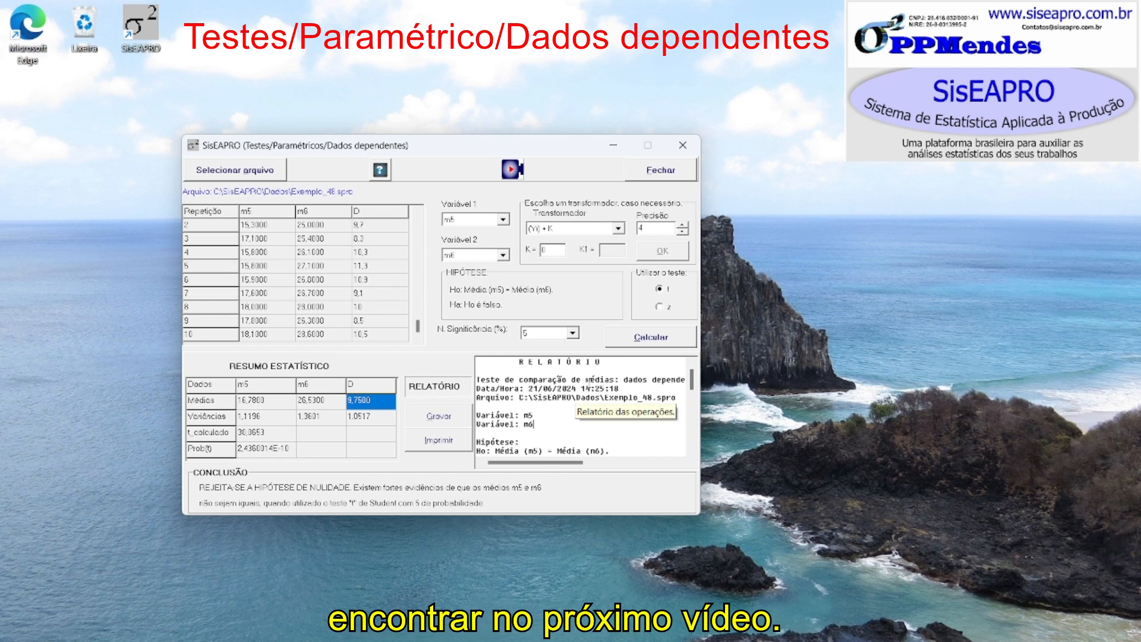
Close the dependent-data test window and display the main program's information options.
{"action": "left_click", "coordinate": [681, 152]}
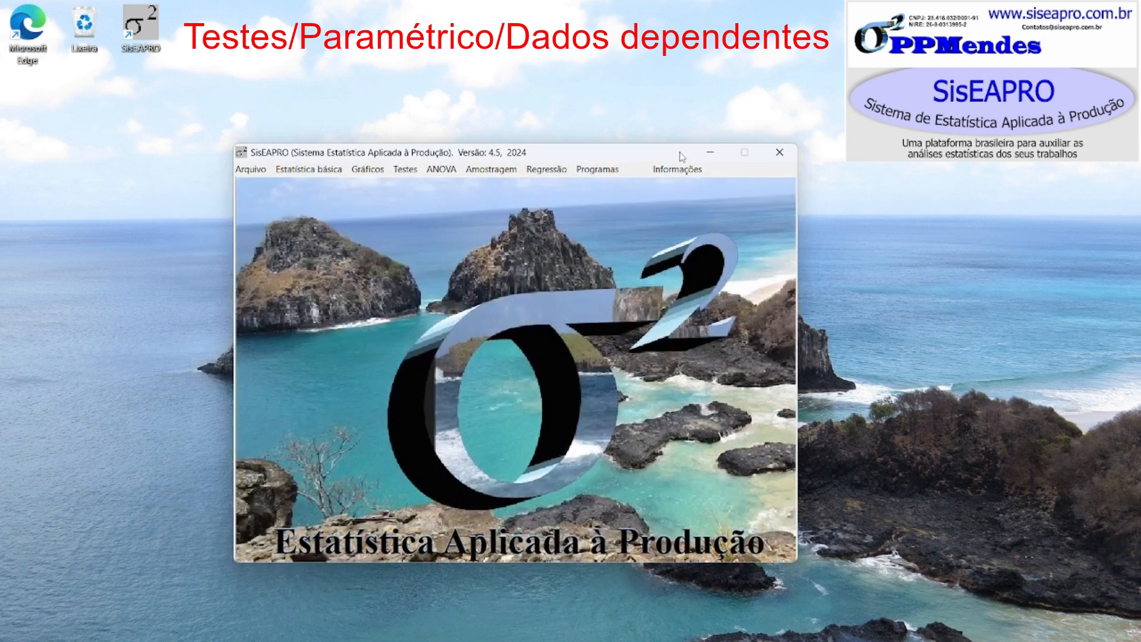
{"action": "key", "text": "alt+i"}
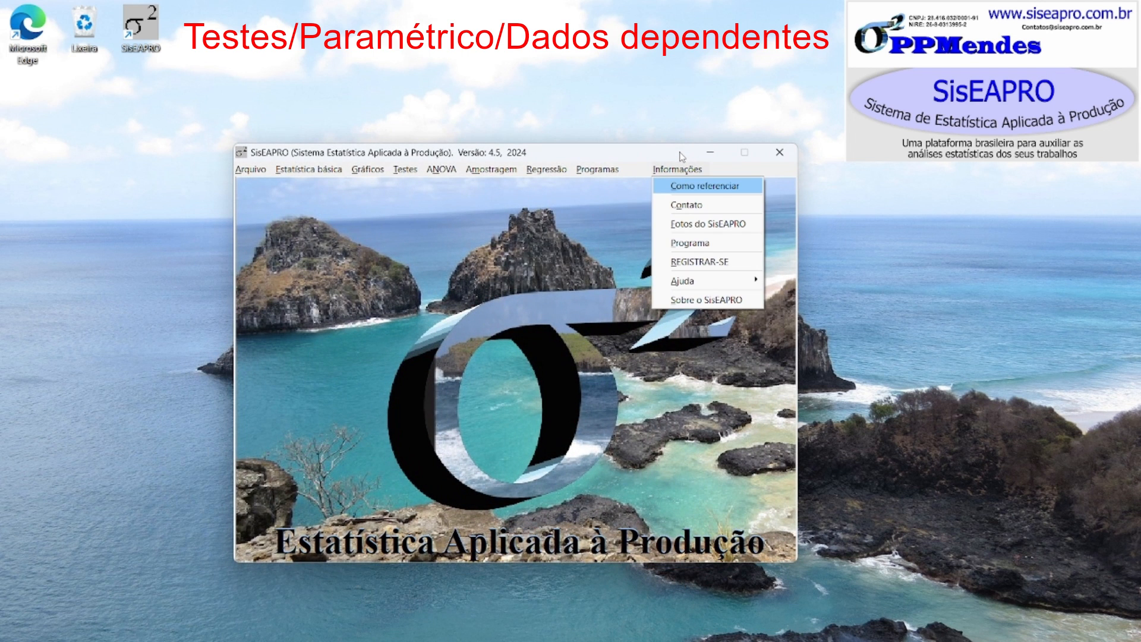